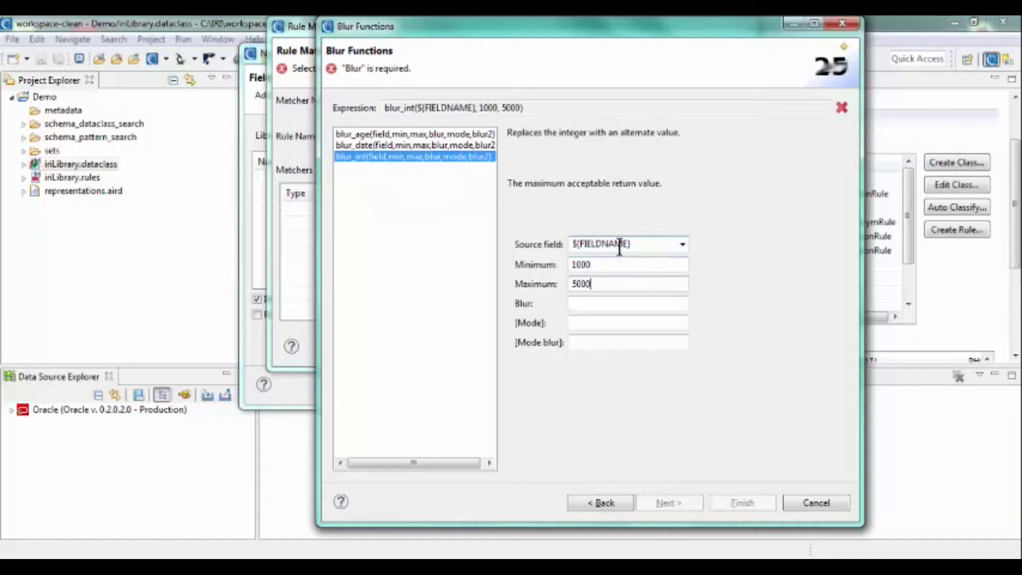
Complete the blur_int function with a maximum of 50000 and a blur of 5000, and finish the rule.
key(Tab)
text(5000)
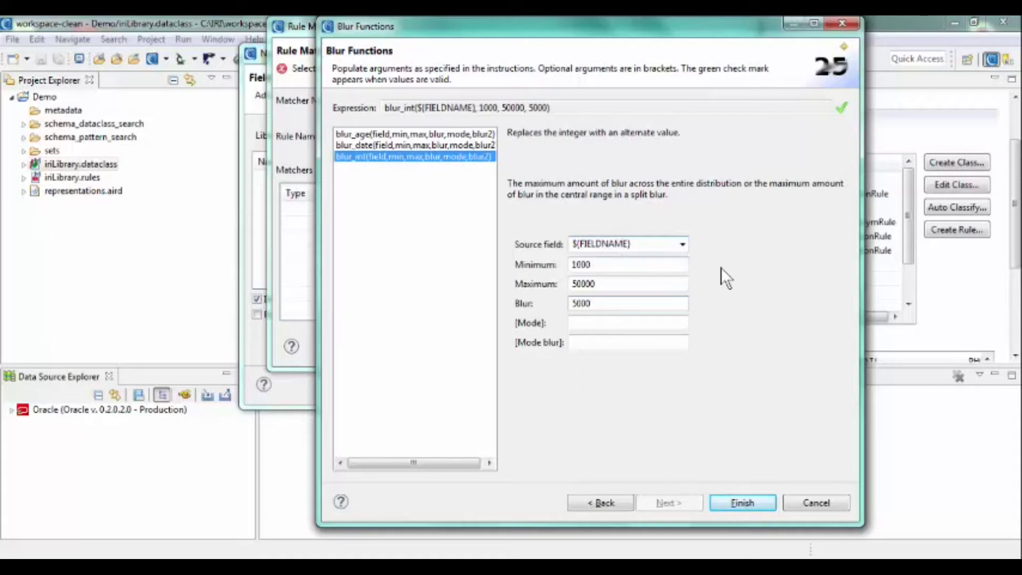
click(753, 502)
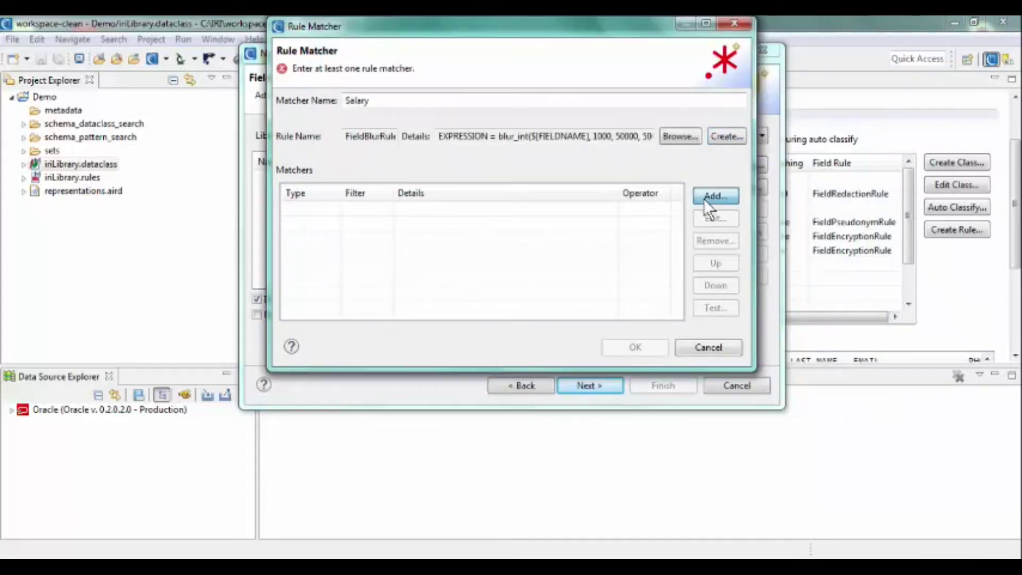
Add a PATTERN matcher with the details .*SALARY and the AND operator to the Salary rule matcher.
click(713, 196)
click(454, 140)
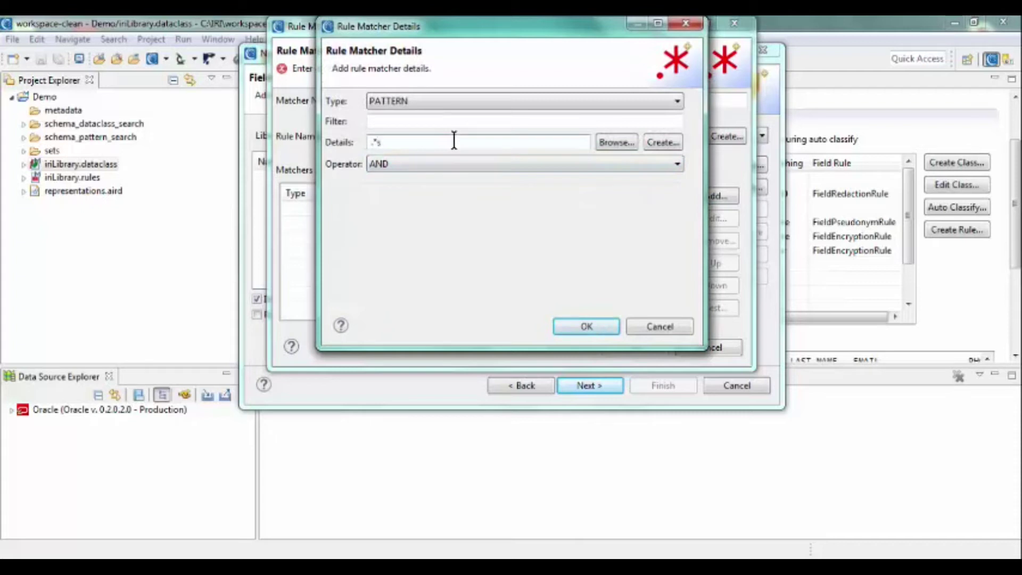
text(5)
text(ALARY)
click(595, 328)
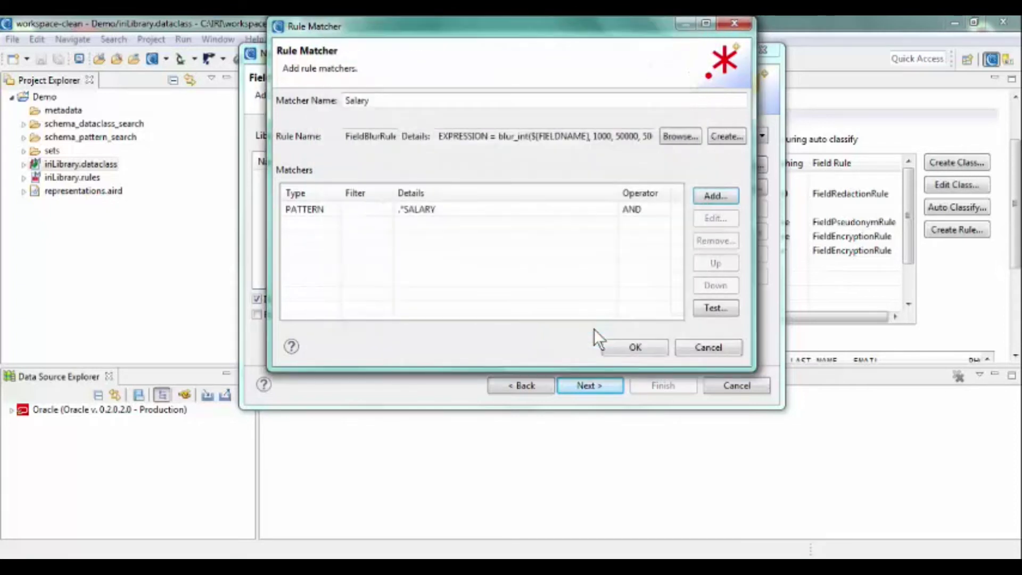
Test which fields the Salary matcher finds and accept the rule matcher.
click(717, 309)
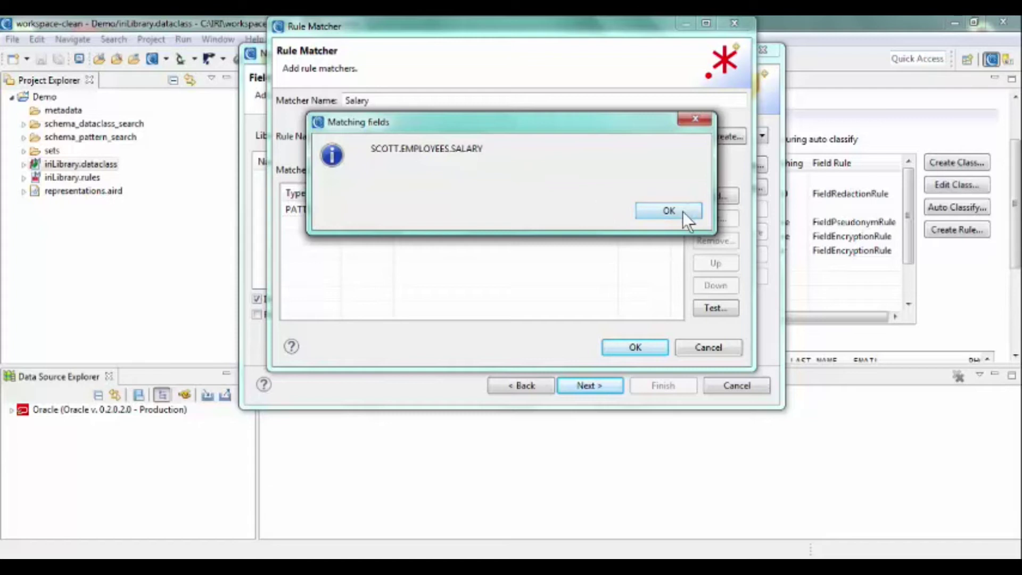
click(669, 211)
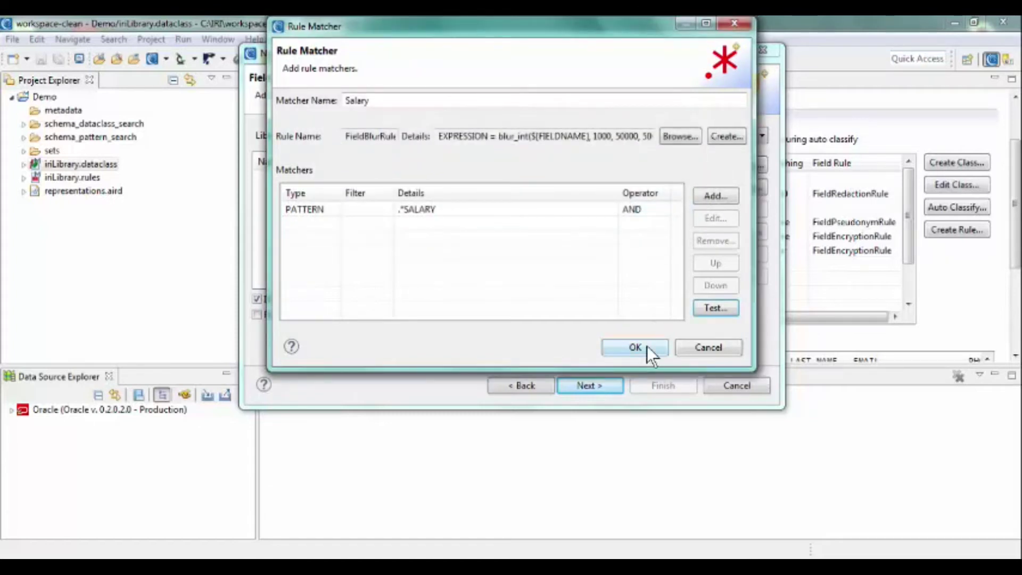
click(647, 346)
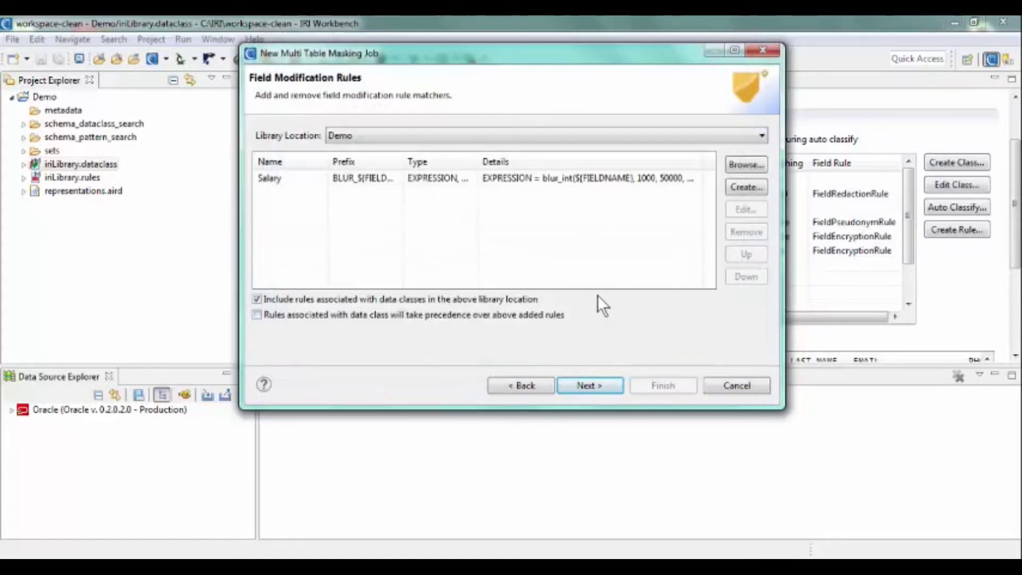
Set the data loading target to the Oracle connection profile with UPDATE output mode and continue to the job summary.
click(593, 384)
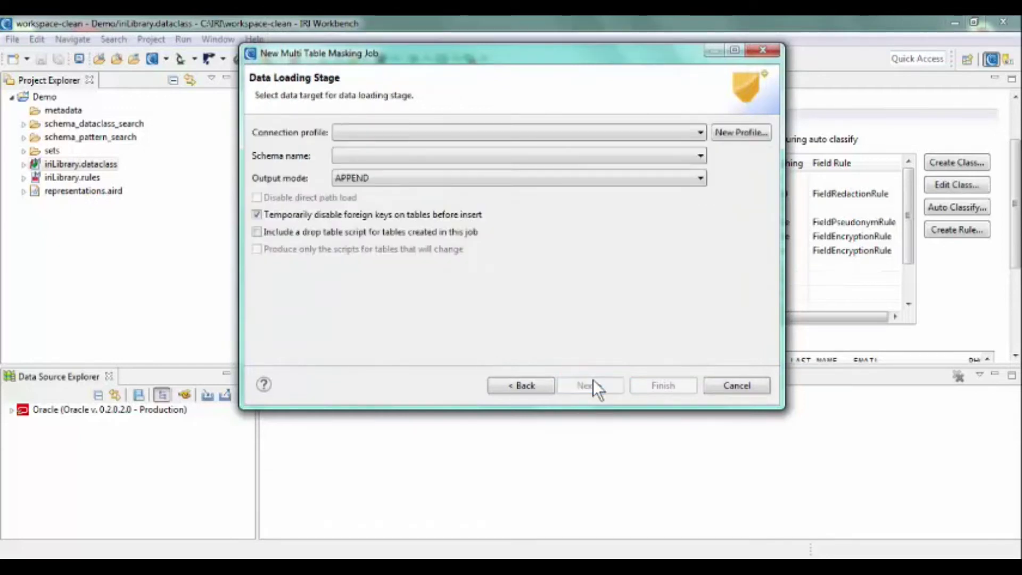
click(465, 129)
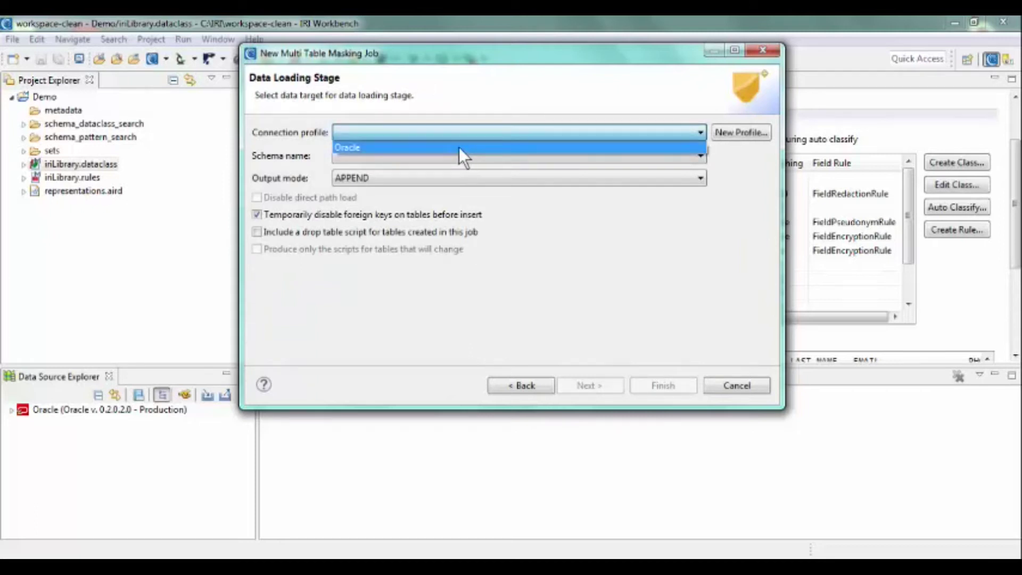
click(459, 148)
click(466, 180)
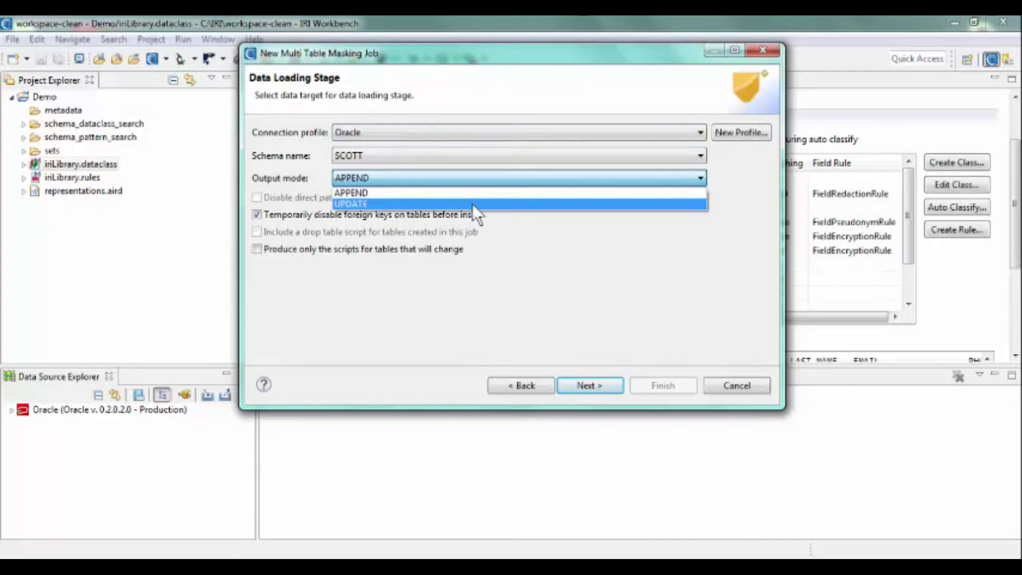
click(472, 204)
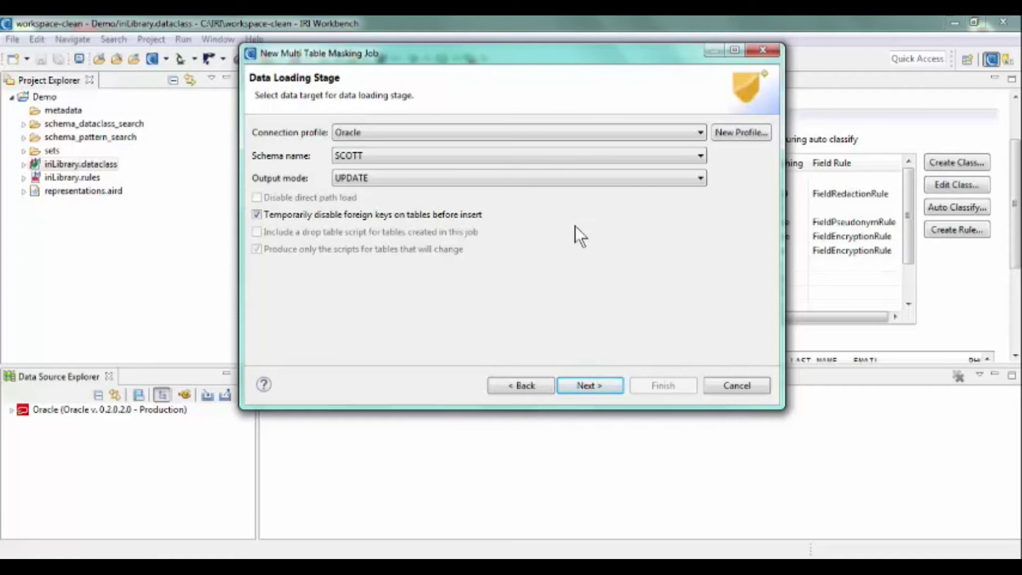
click(585, 383)
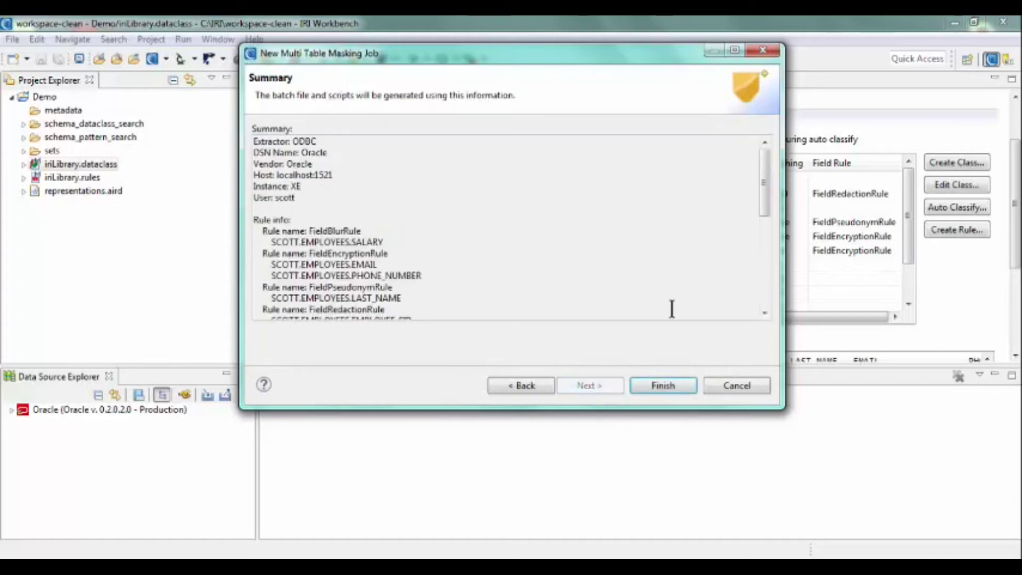
drag(767, 162, 768, 184)
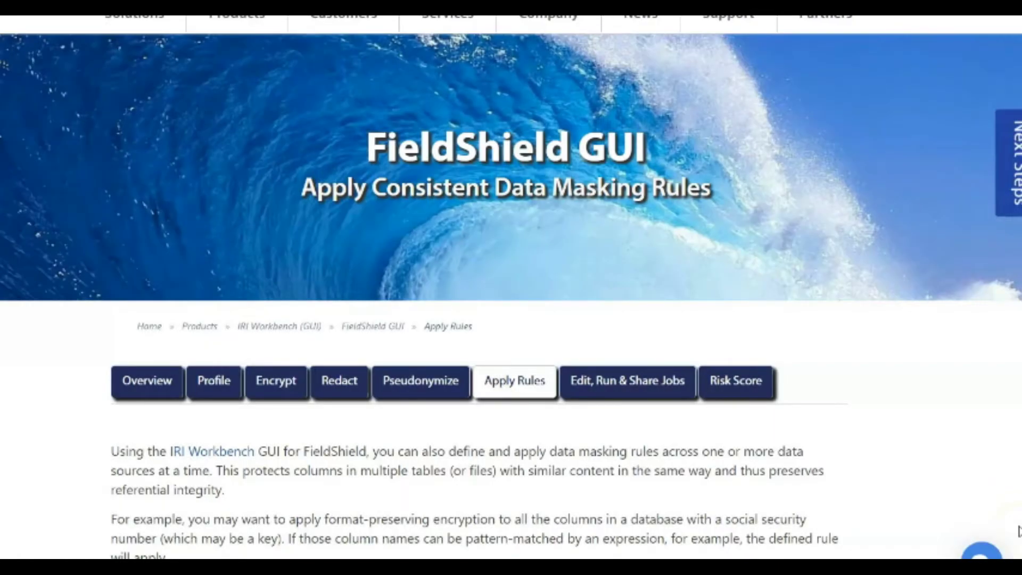
scroll(1018, 531, down, 9)
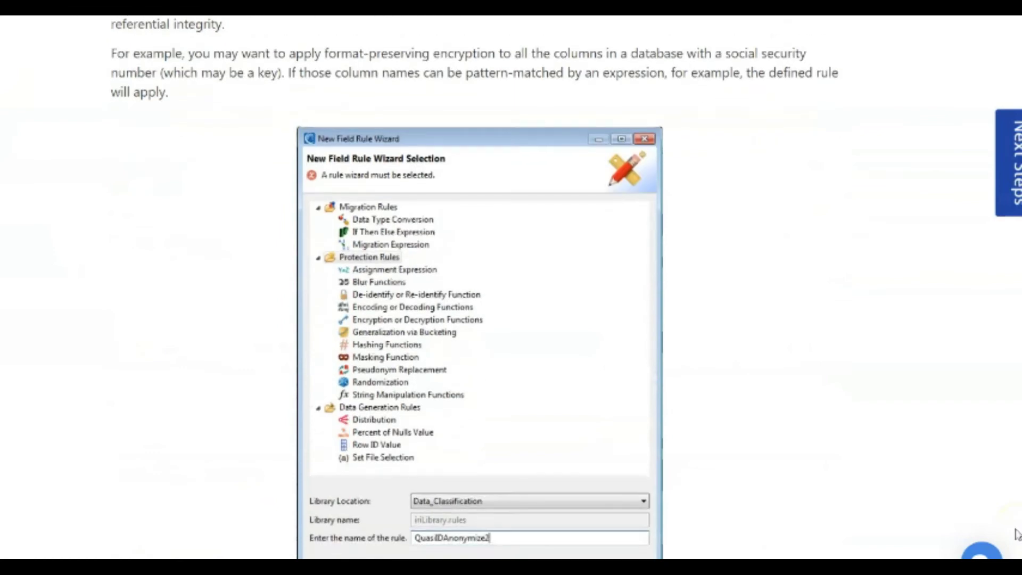
scroll(1018, 534, down, 12)
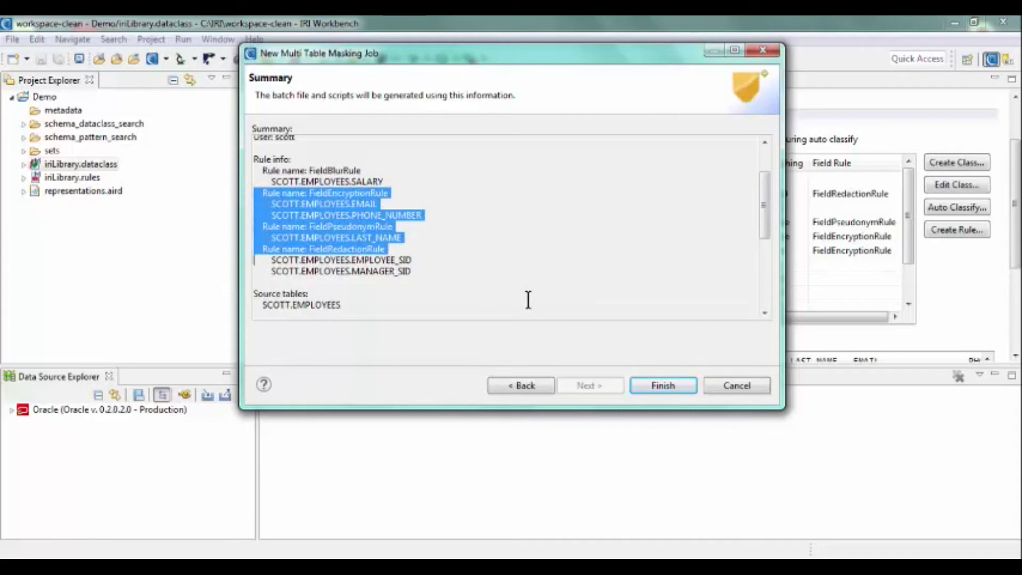
Generate the multi-table masking job and close its new_batch diagram, saving the changes.
click(669, 383)
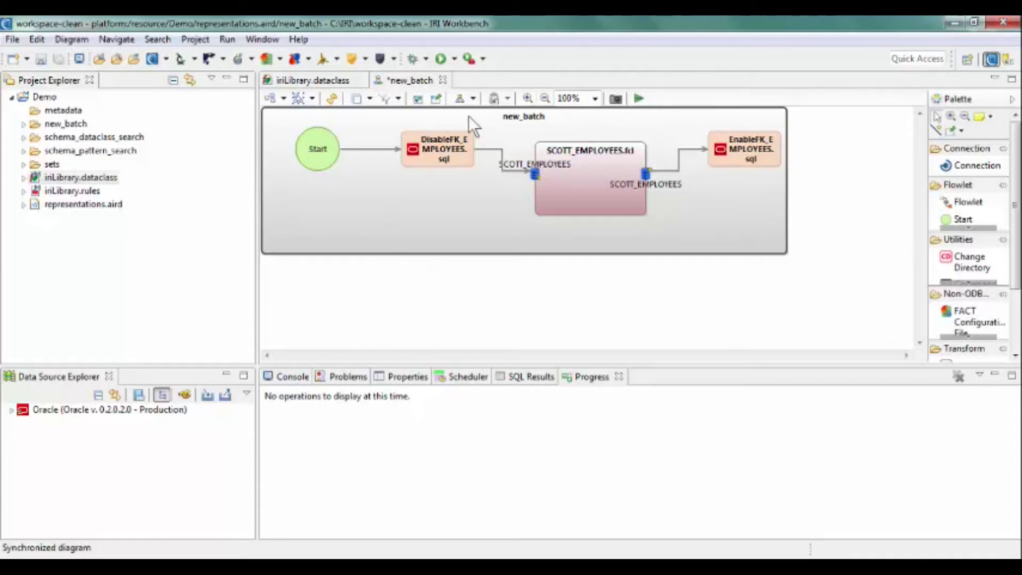
click(443, 80)
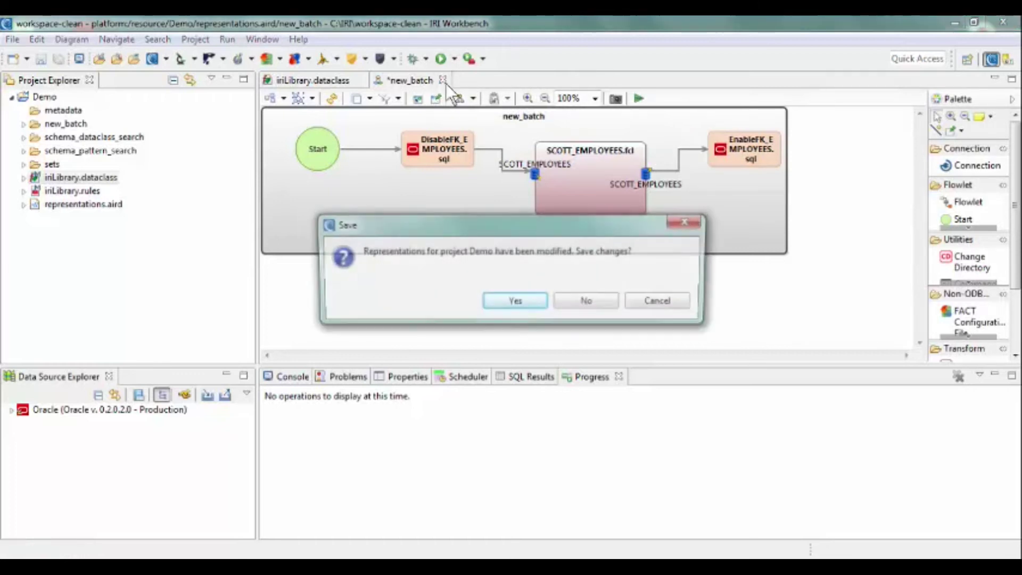
click(519, 300)
Open SCOTT_EMPLOYEES.fcl from the new_batch folder and examine the masking functions in its output fields.
click(23, 123)
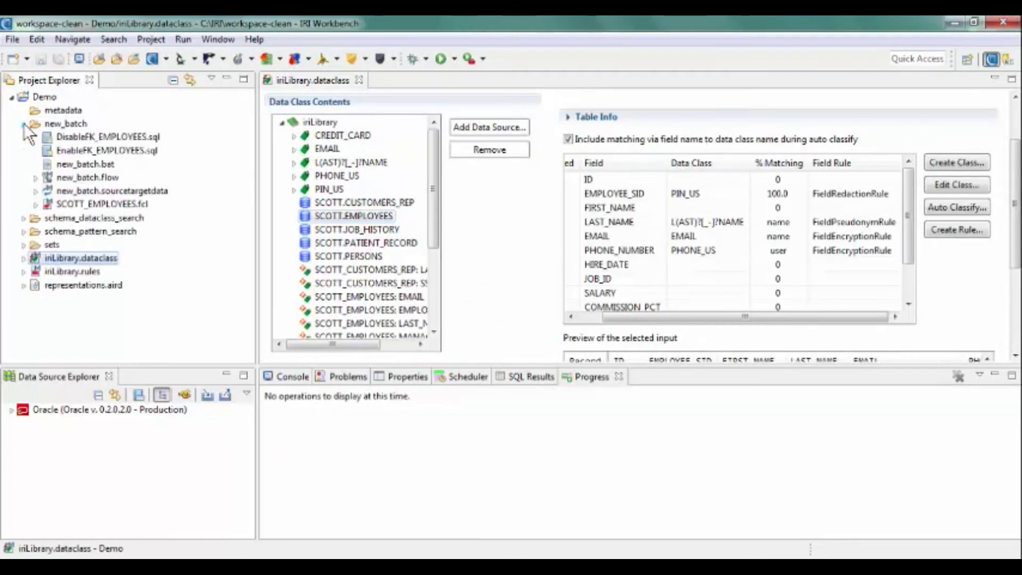
double_click(94, 204)
click(611, 187)
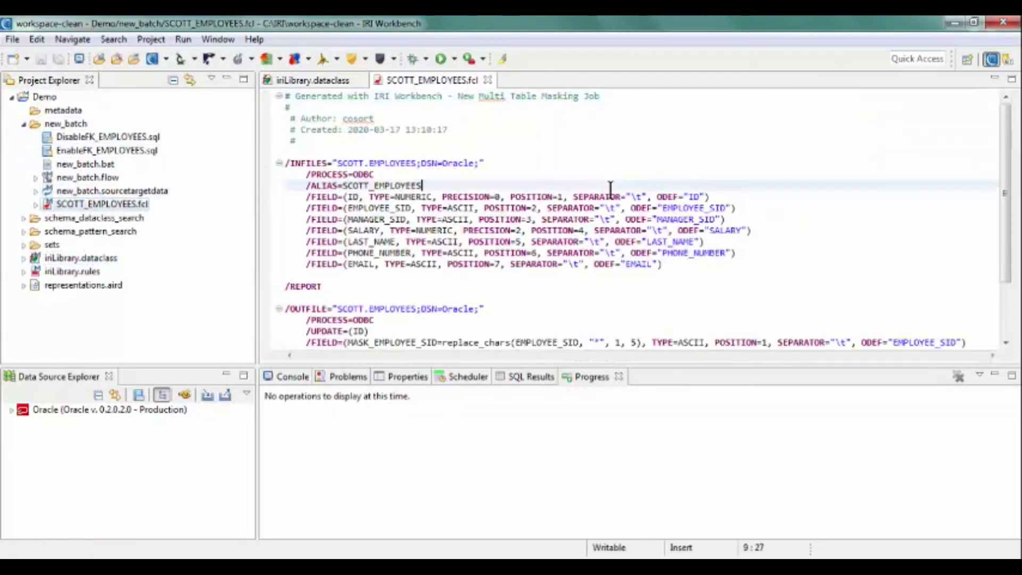
scroll(611, 190, down, 3)
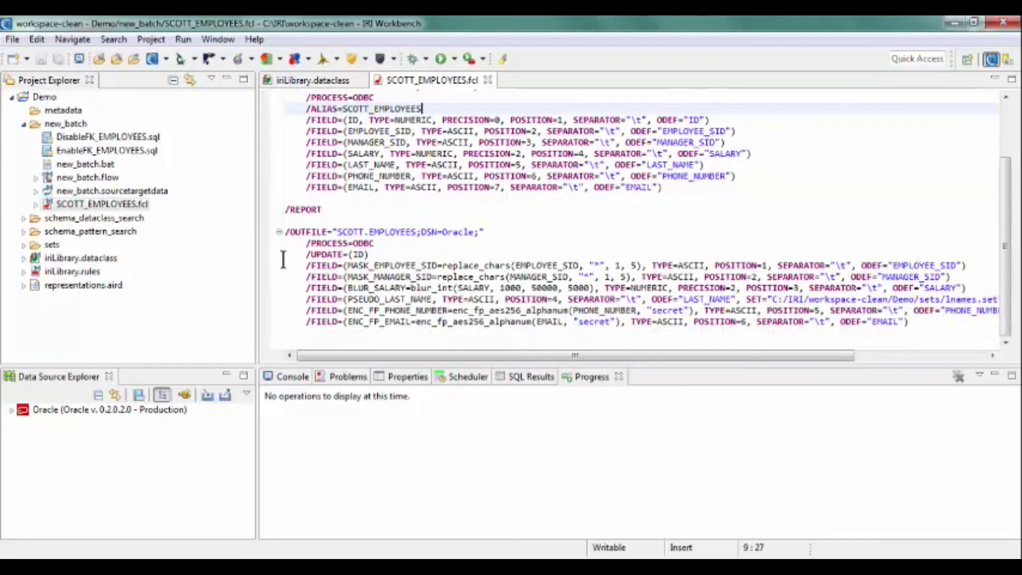
drag(286, 255, 285, 333)
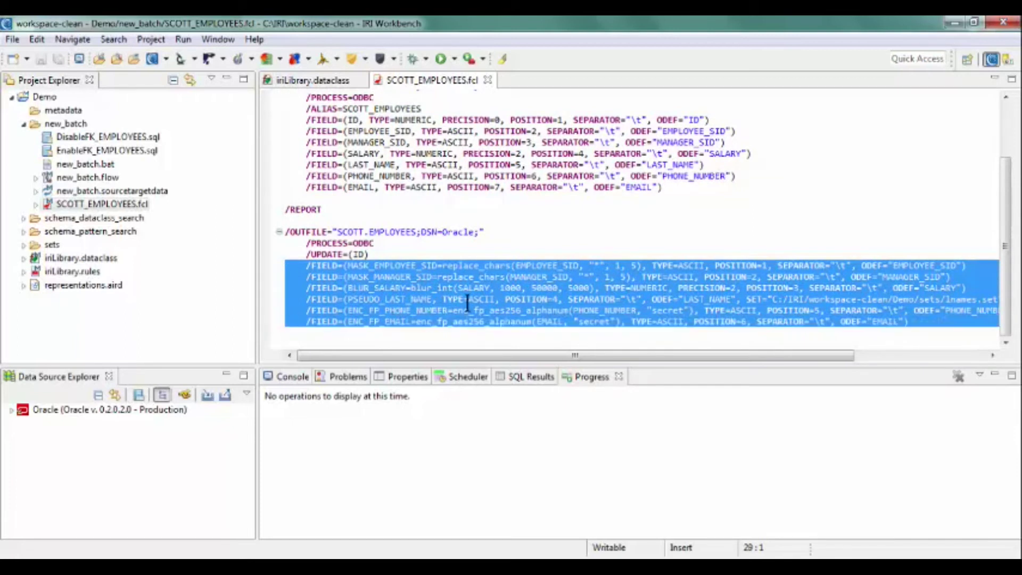
click(539, 230)
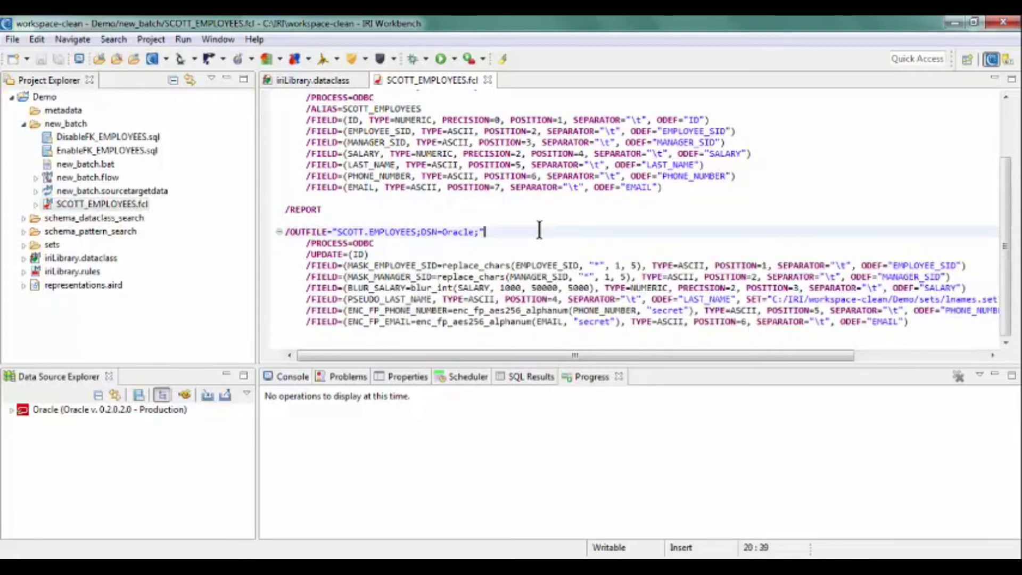
Sample the contents of the EMPLOYEES table in the Oracle SCOTT schema.
double_click(41, 410)
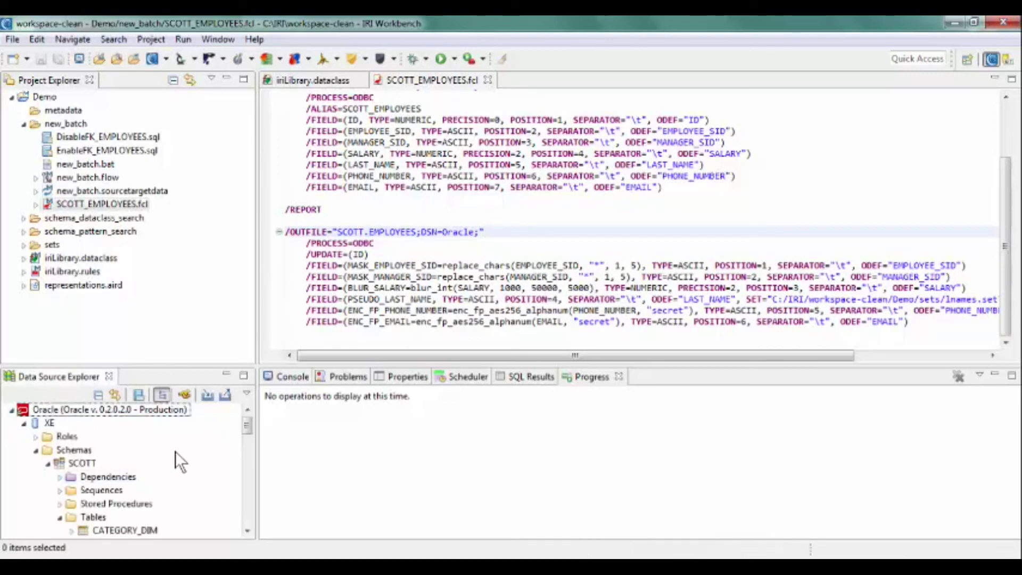
scroll(176, 451, down, 8)
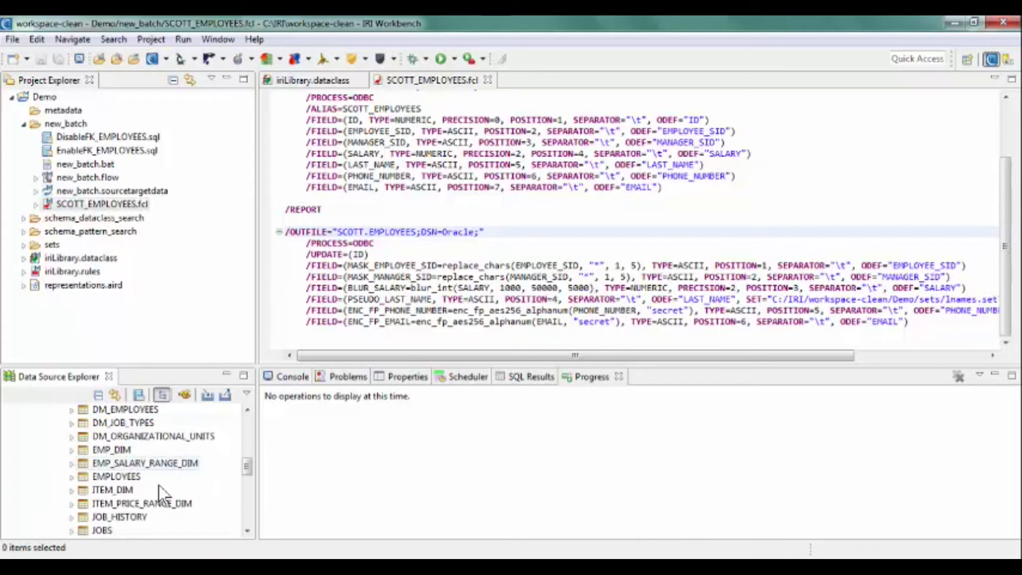
right_click(123, 473)
mouse_move(194, 480)
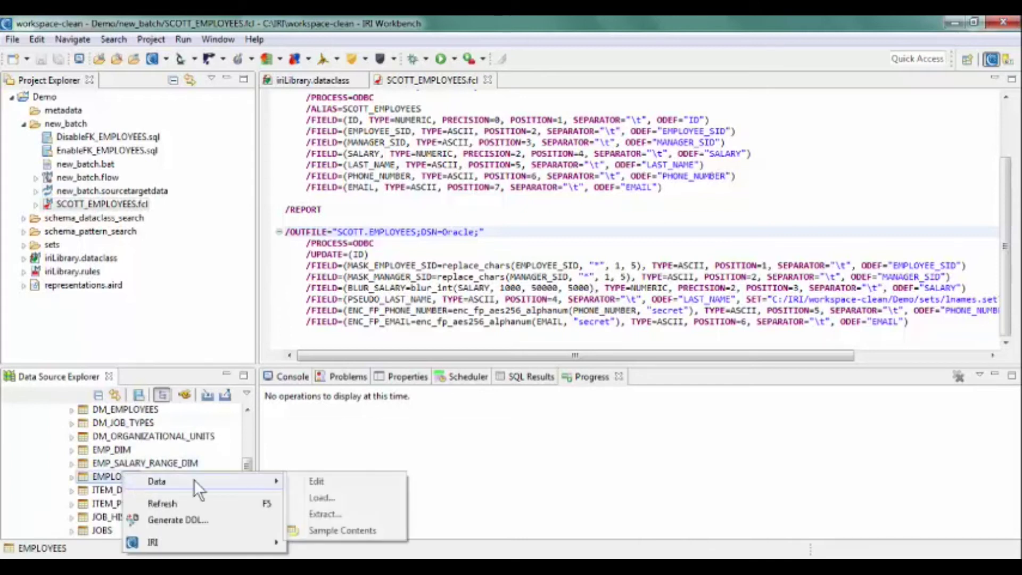
click(364, 526)
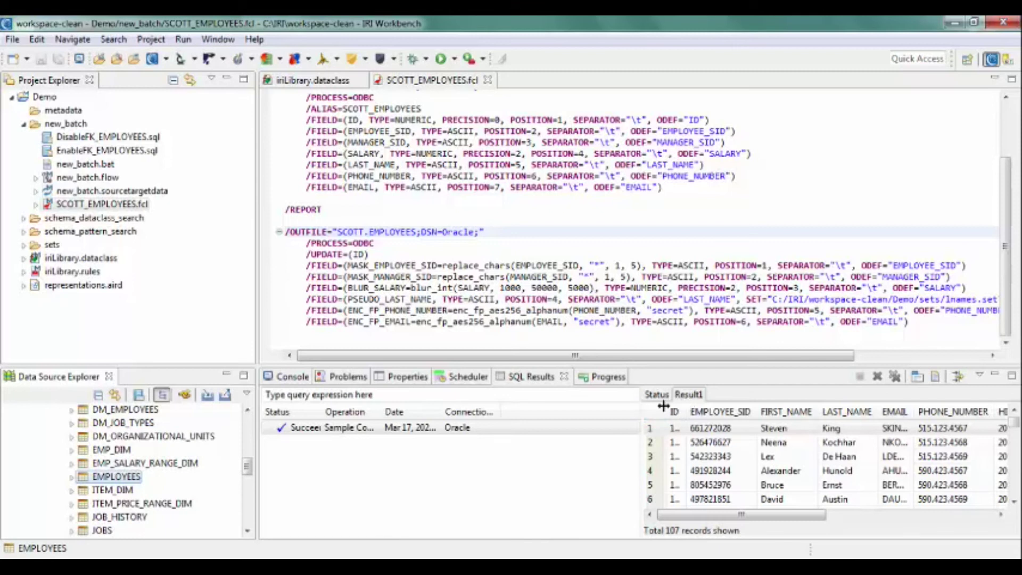
Enlarge the sampled result grid, widen its SALARY column and select the first record.
drag(639, 425, 269, 425)
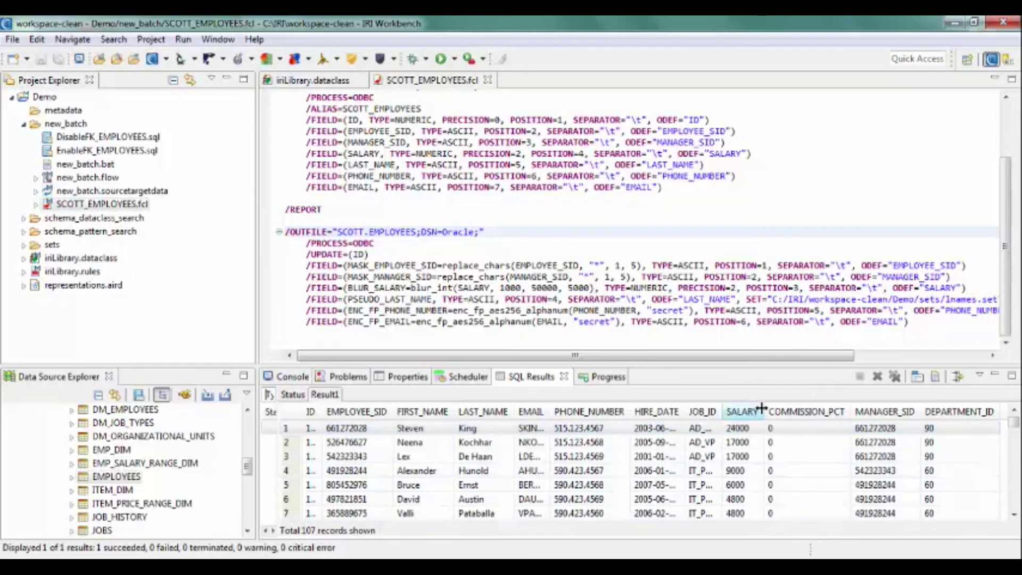
drag(763, 409, 776, 409)
click(765, 430)
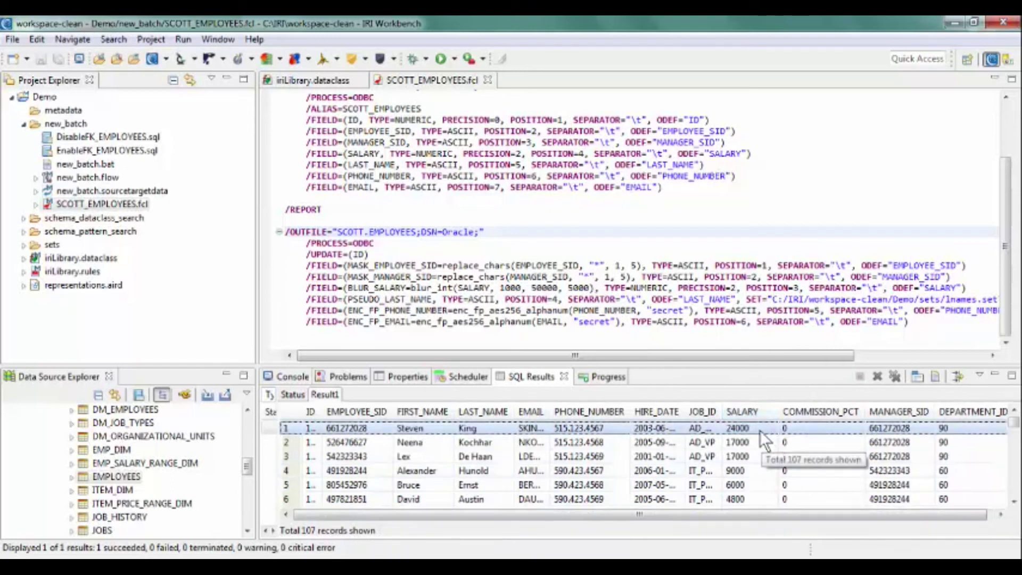
Open new_batch.bat and run it as a batch program.
double_click(95, 164)
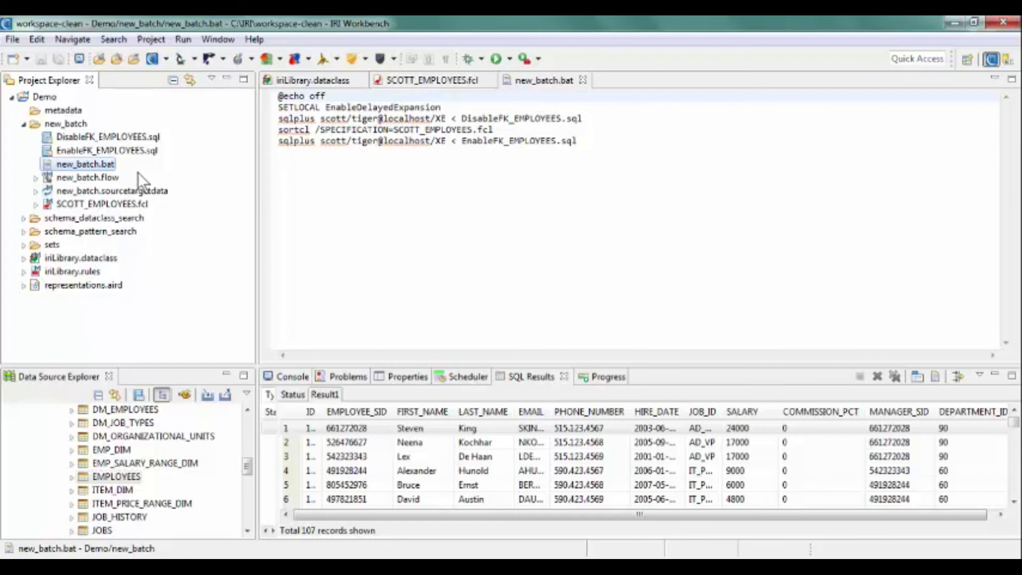
right_click(104, 167)
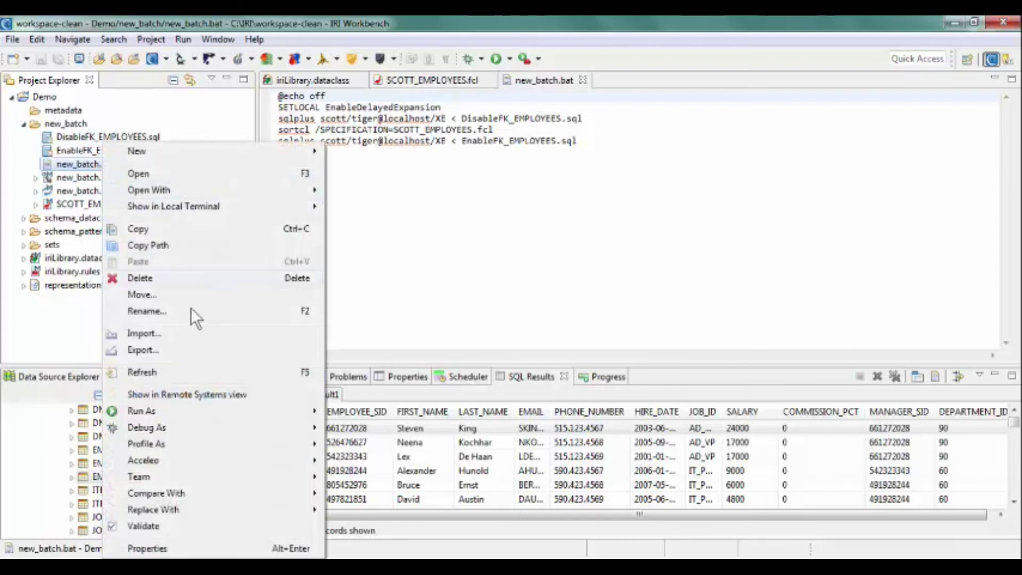
mouse_move(209, 418)
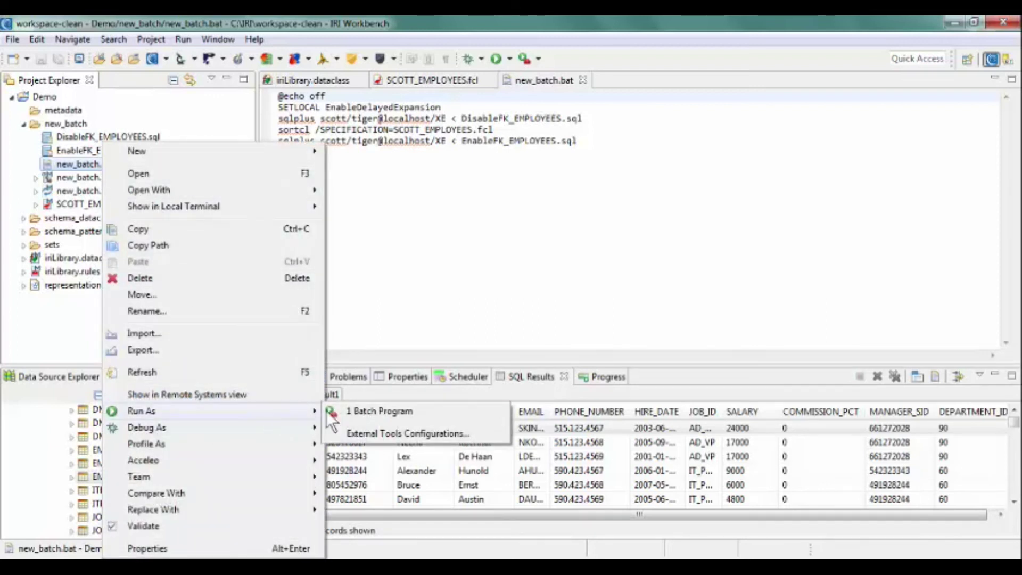
click(361, 411)
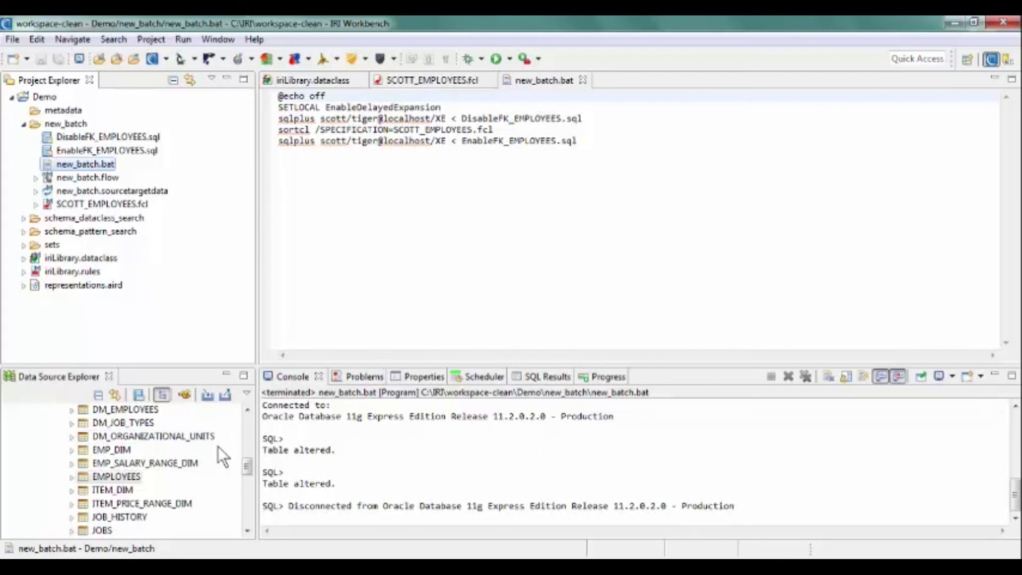
Open the EMPLOYEES table's data for editing and bring back the earlier sampled SQL results to compare both.
right_click(123, 477)
mouse_move(171, 485)
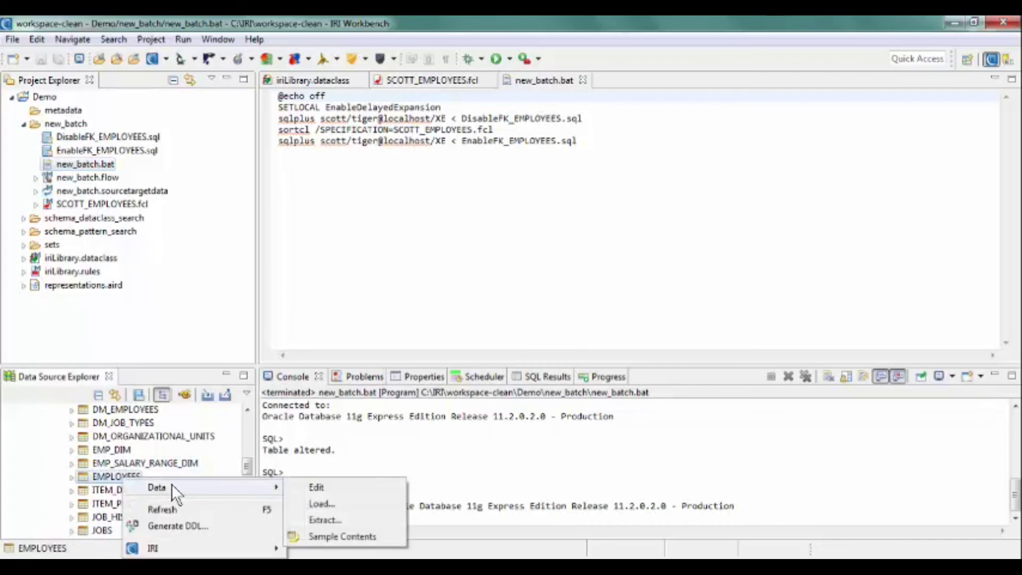
click(318, 487)
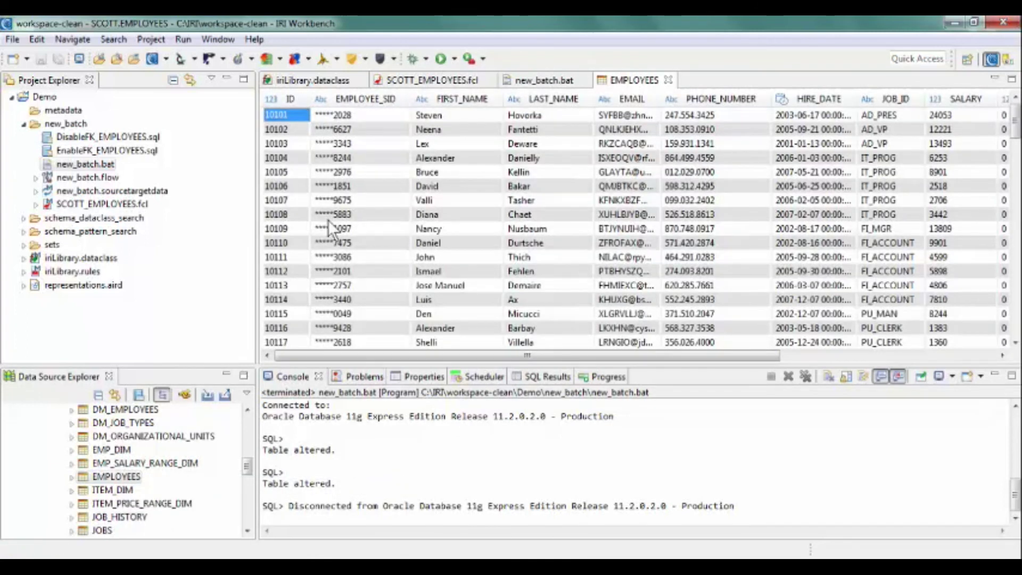
click(557, 378)
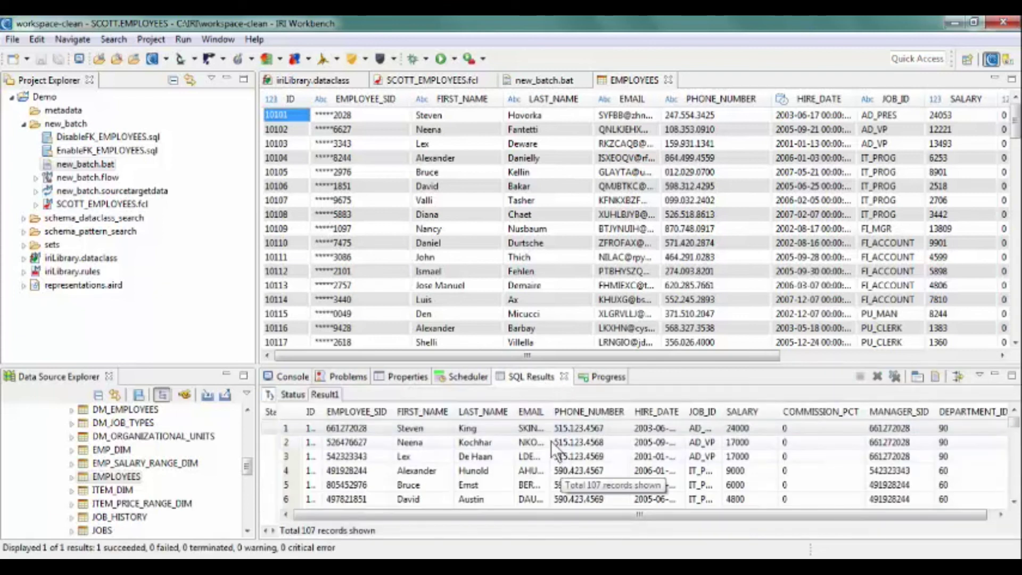